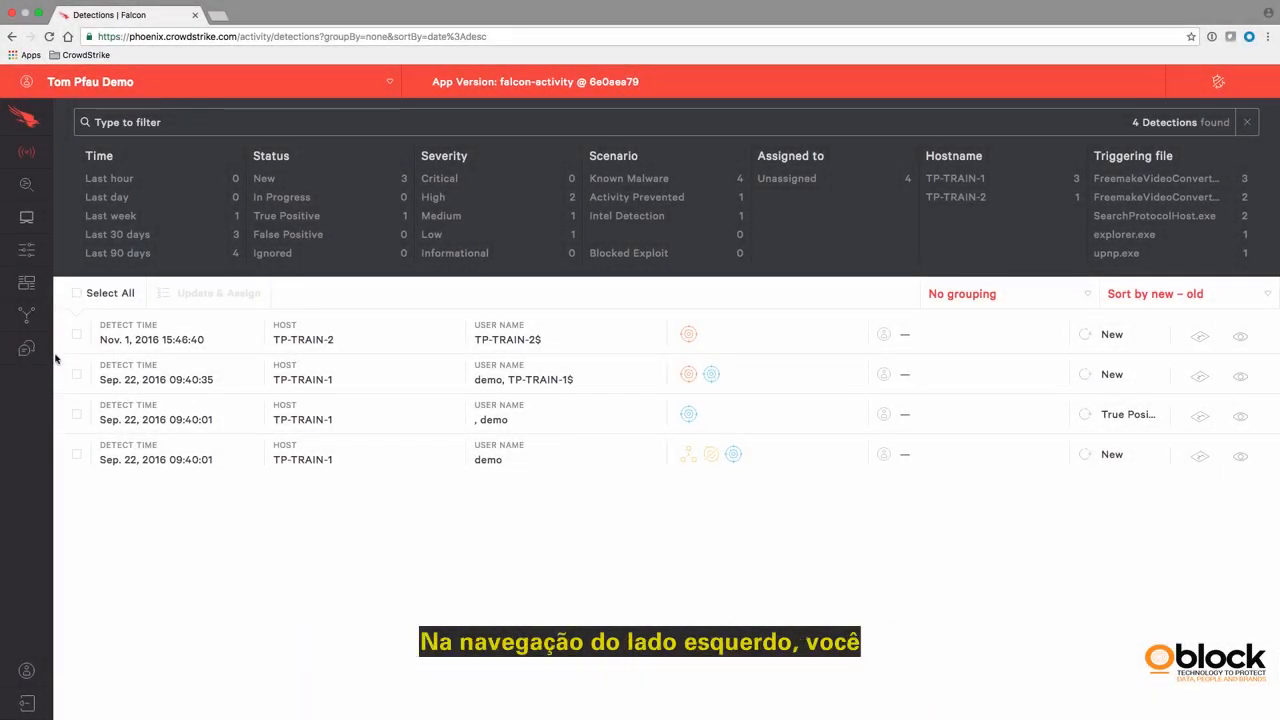
# Download the Windows x86 Build 4414 September 2016 sensor installer, FalconSensorx86.msi, from the Falcon support downloads
pyautogui.moveTo(30, 350)
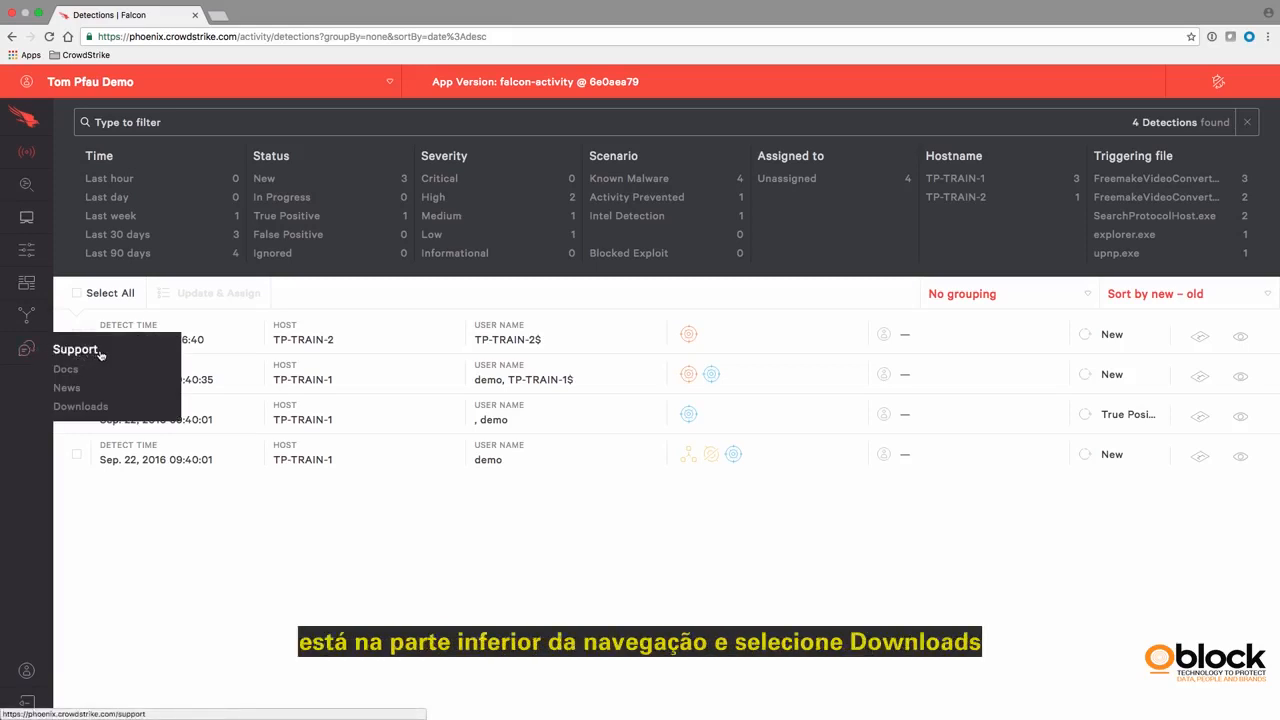
pyautogui.click(90, 408)
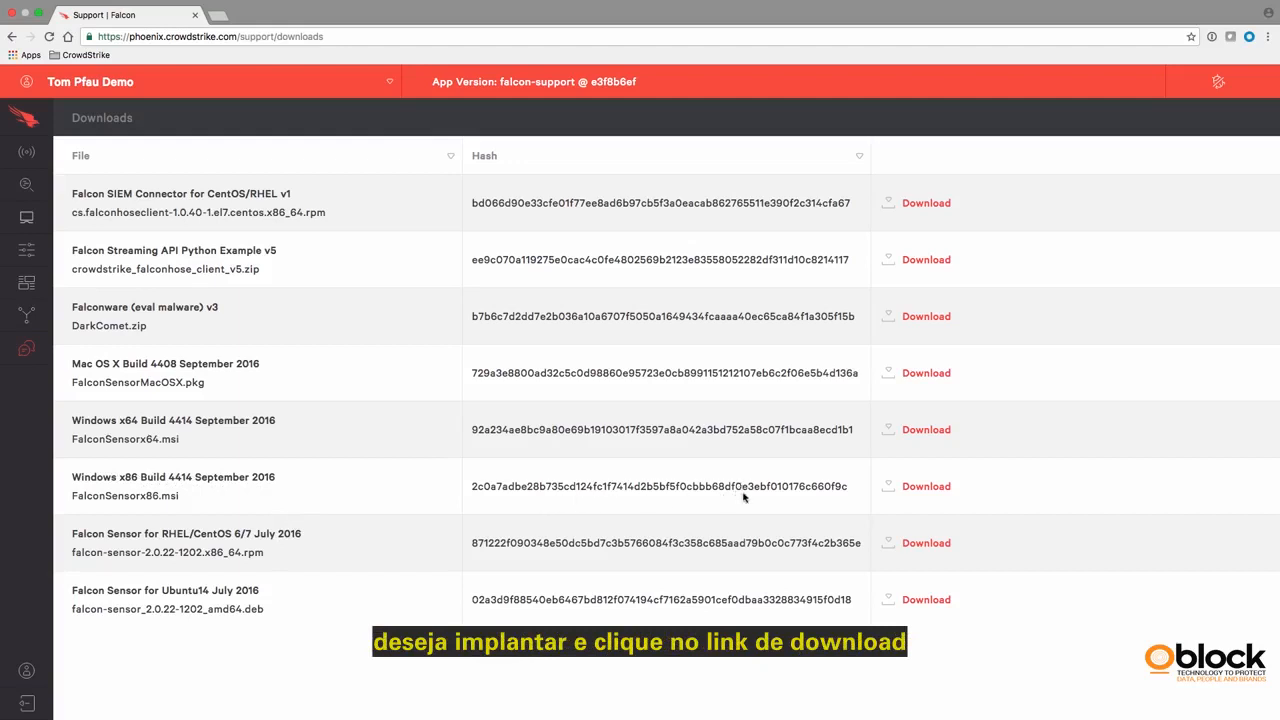
pyautogui.click(926, 488)
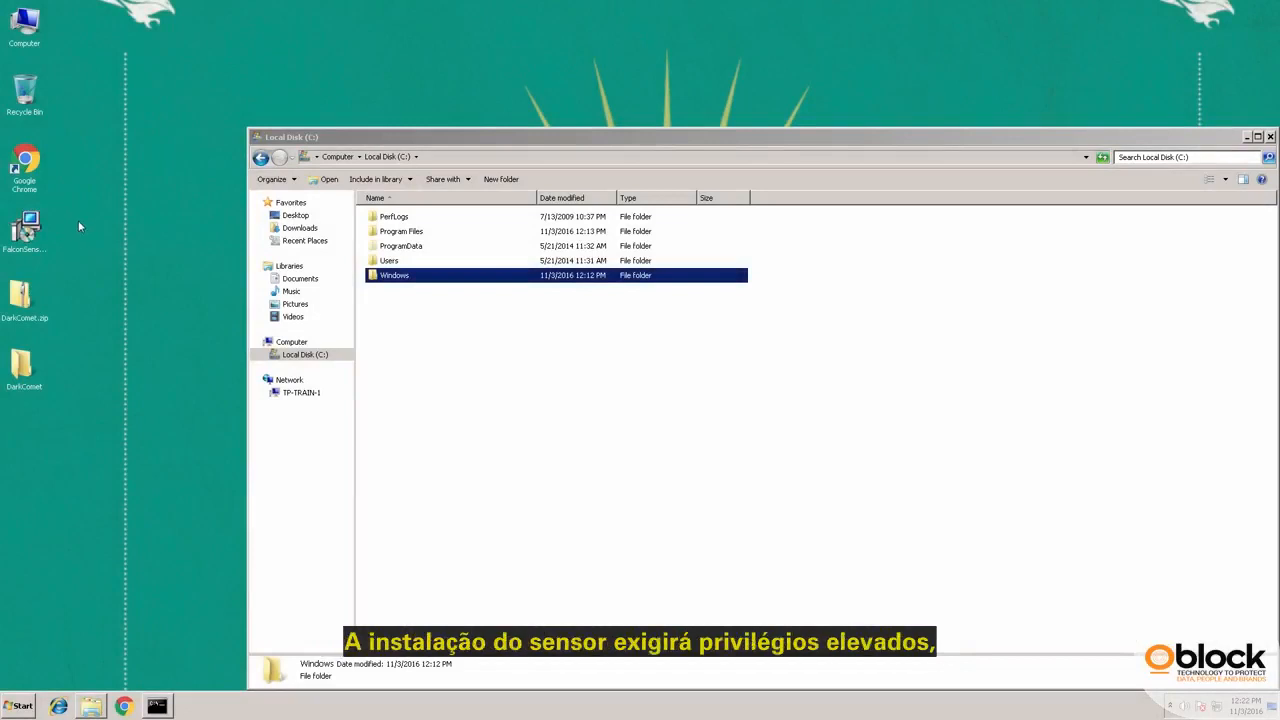
# Install the CrowdStrike Falcon Sensor from the desktop installer, accepting the license agreement and allowing elevated privileges, and finish the setup wizard
pyautogui.click(29, 230)
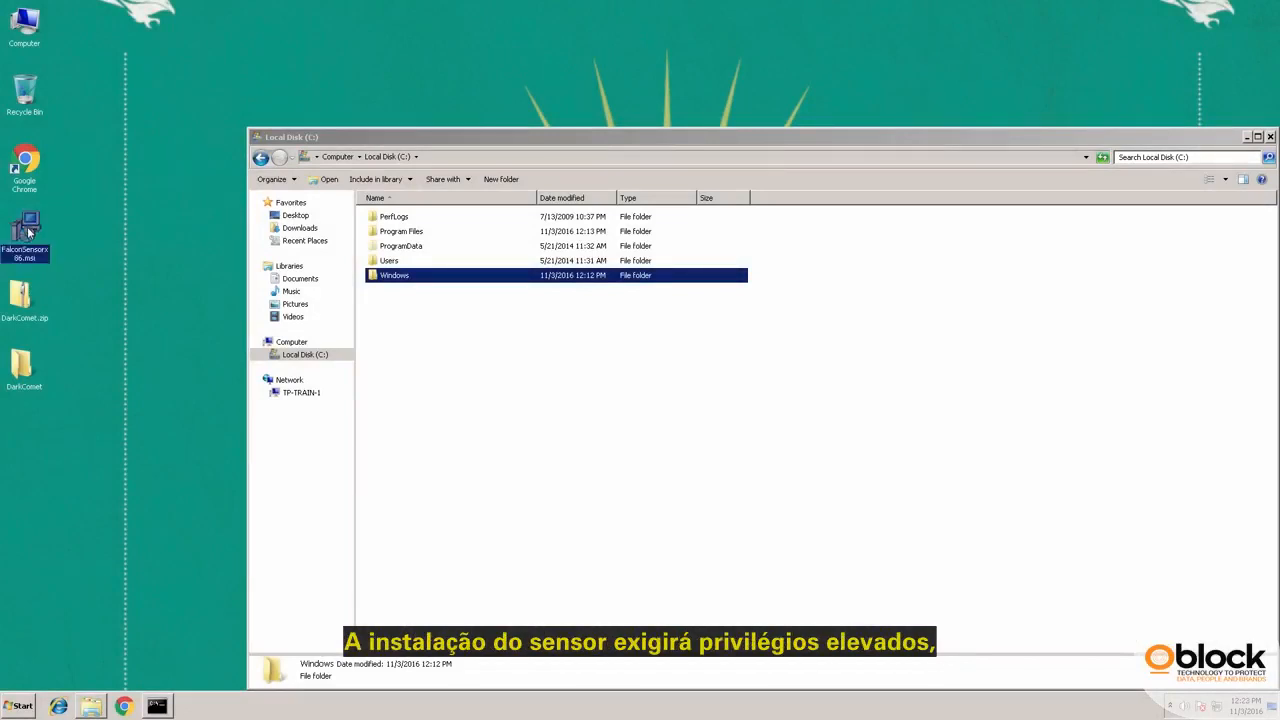
pyautogui.doubleClick(29, 230)
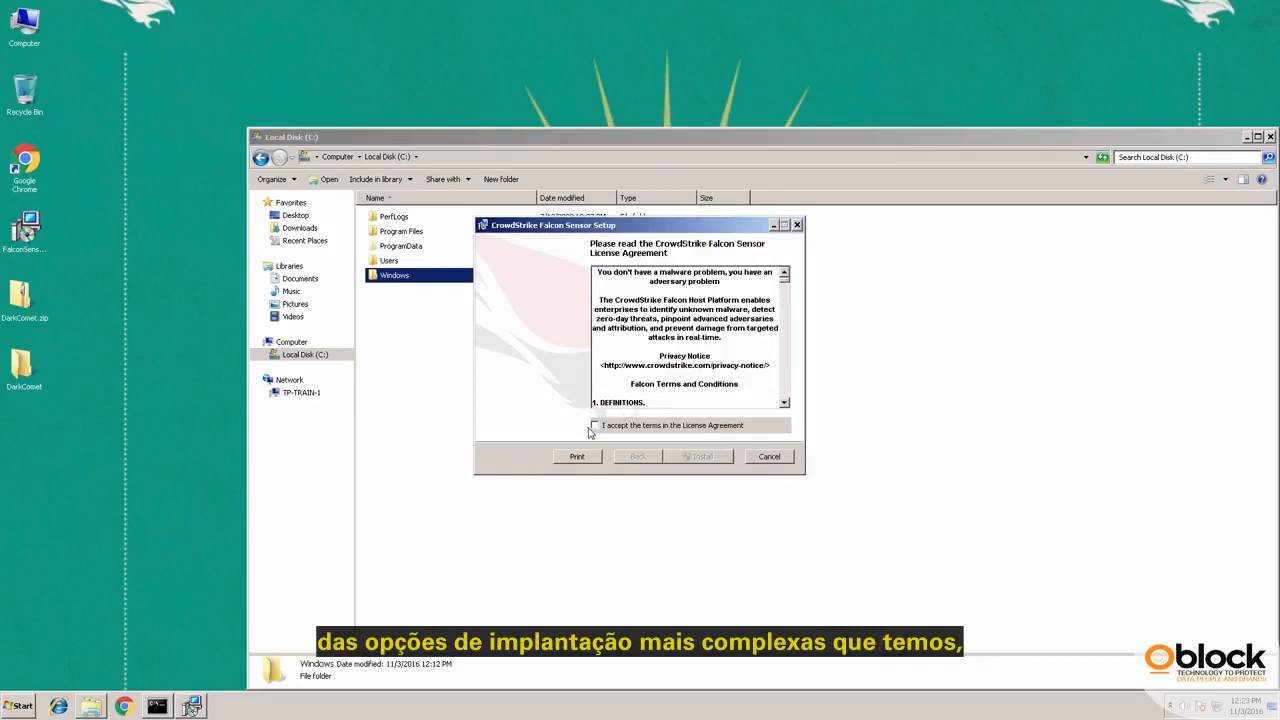
pyautogui.click(595, 426)
pyautogui.click(697, 457)
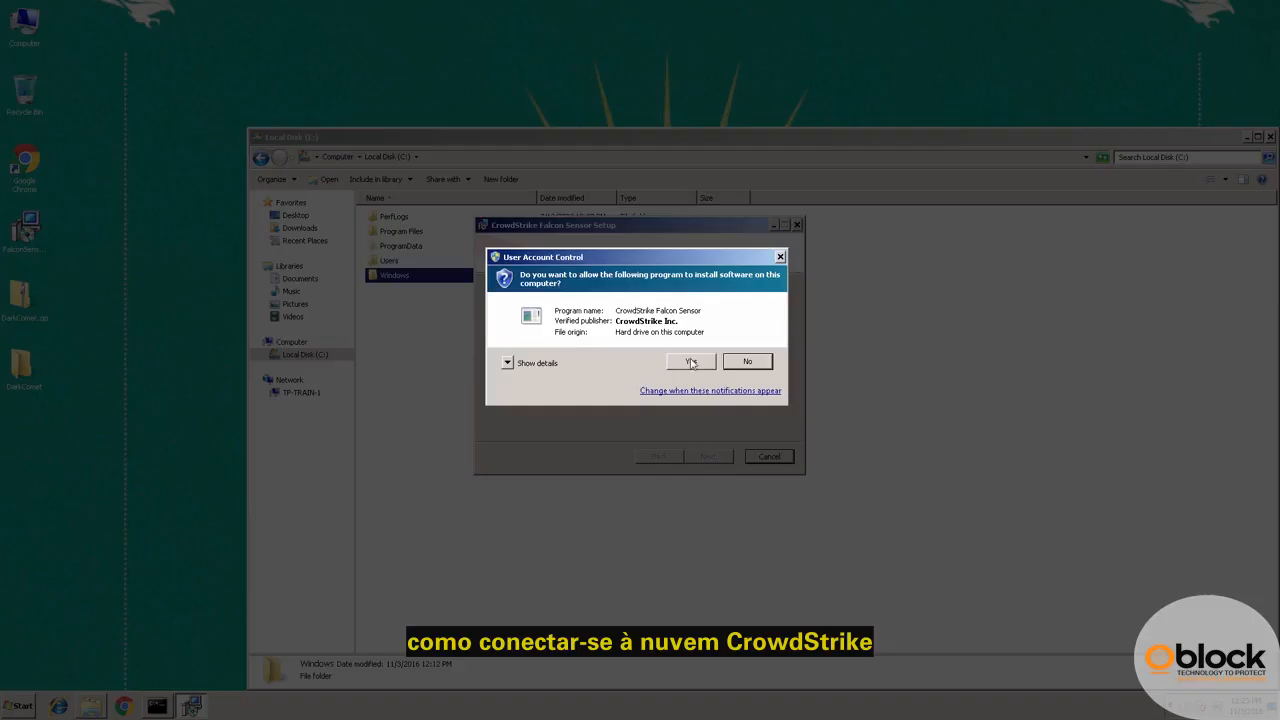
pyautogui.click(690, 362)
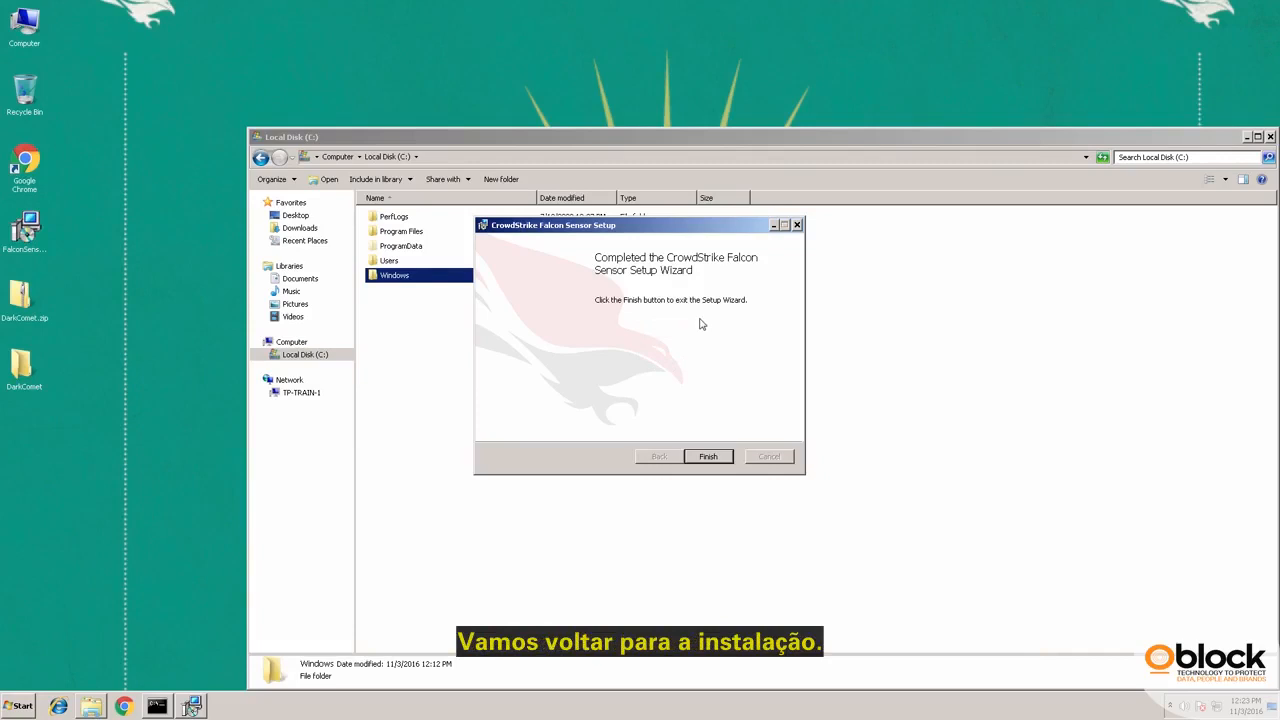
pyautogui.click(709, 456)
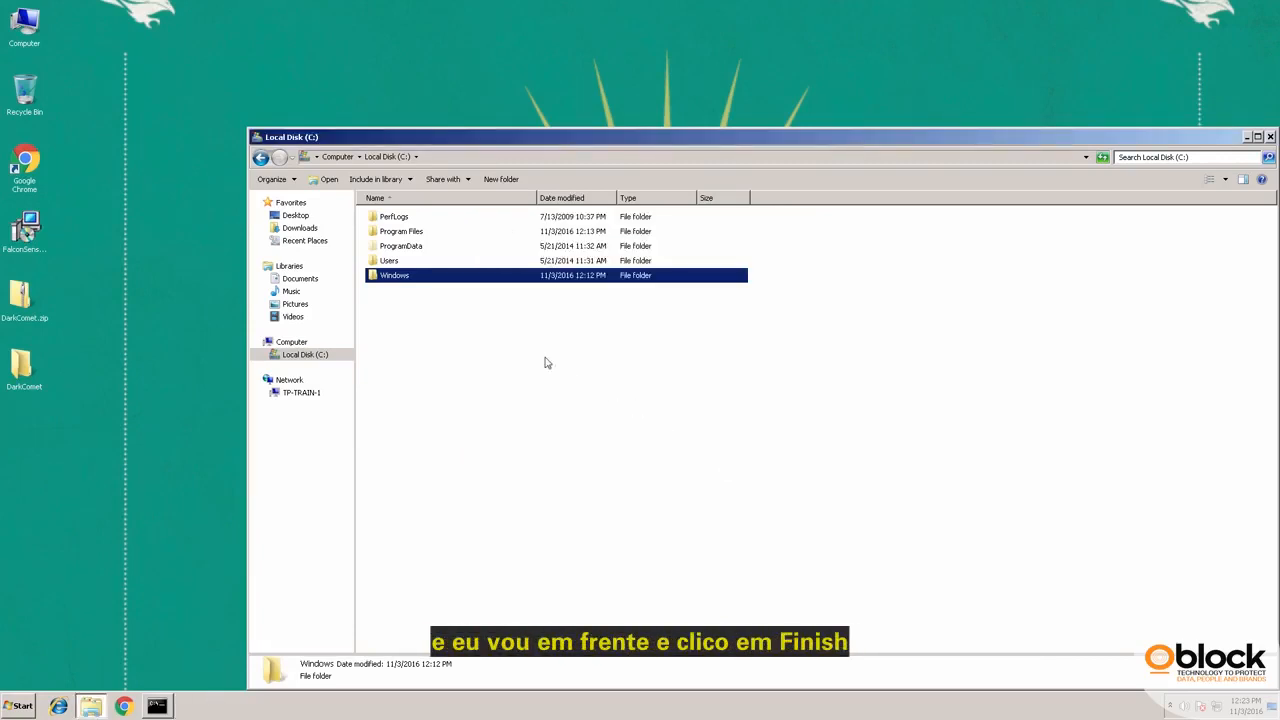
# Browse to C:\Windows\System32\drivers to check for the sensor's CrowdStrike folder
pyautogui.click(447, 340)
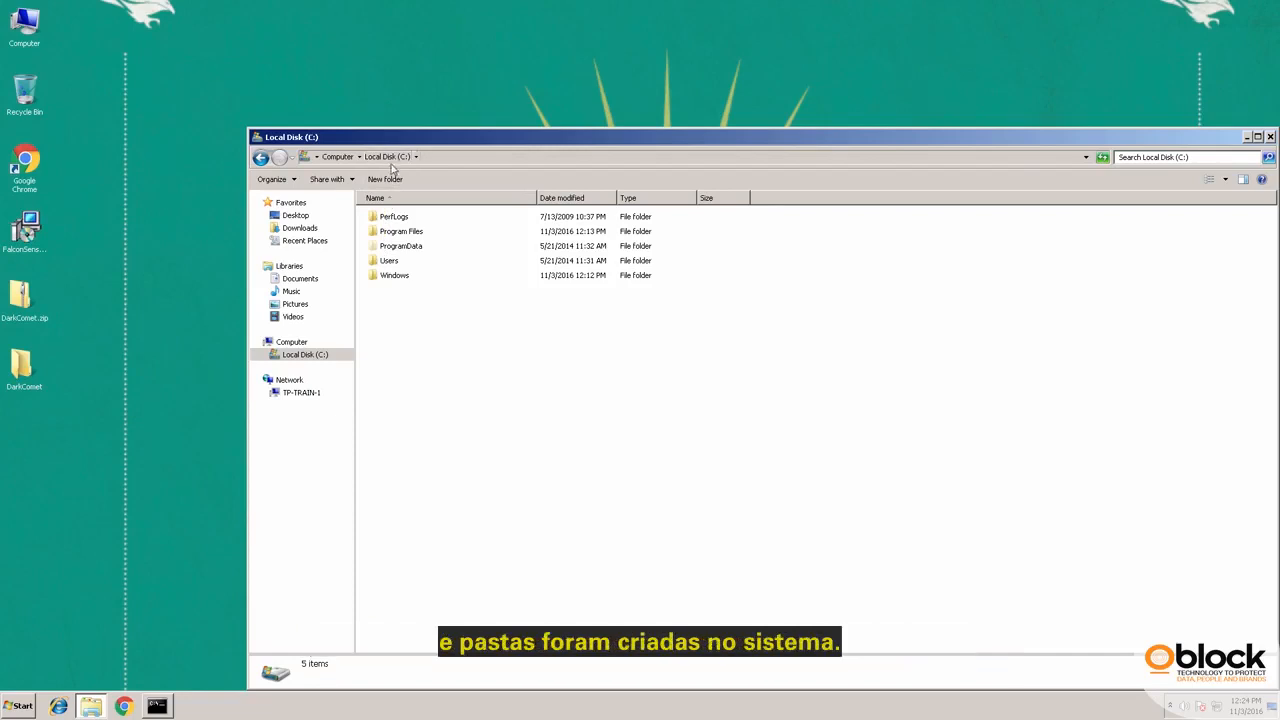
pyautogui.doubleClick(394, 275)
pyautogui.scroll(-1, 431, 440)
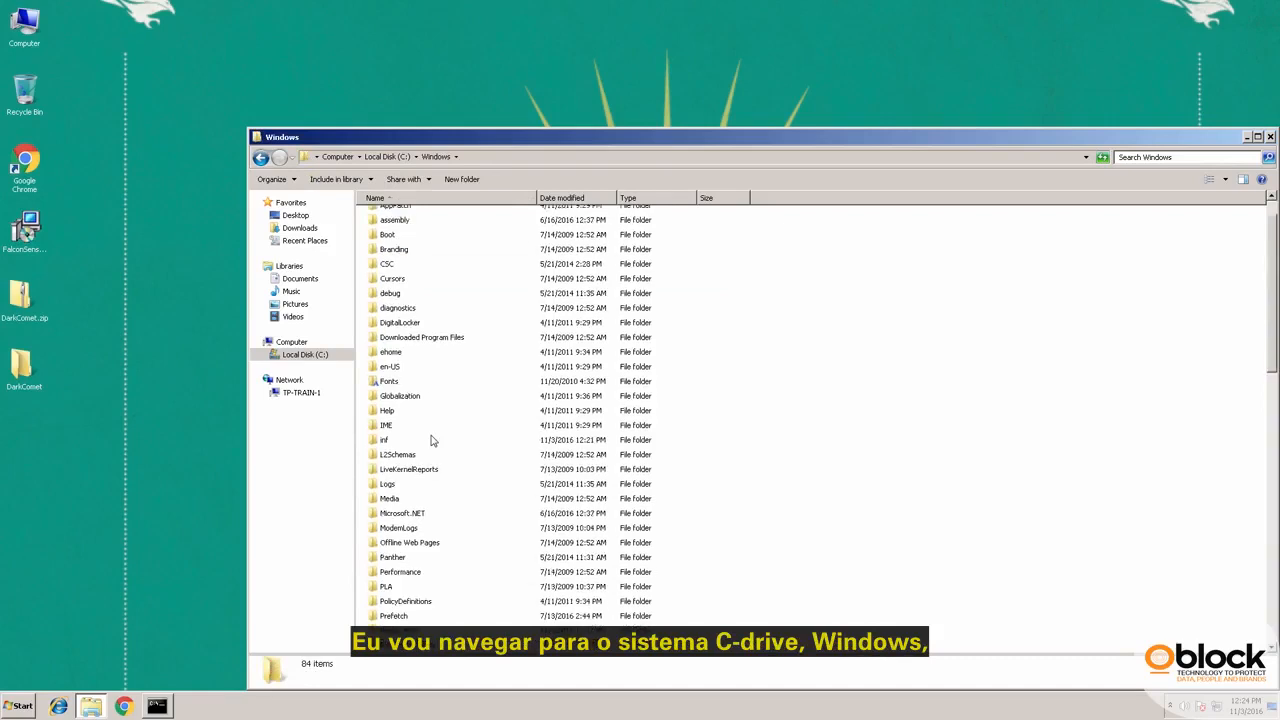
pyautogui.press('s')
pyautogui.scroll(-1, 424, 580)
pyautogui.scroll(-4, 420, 620)
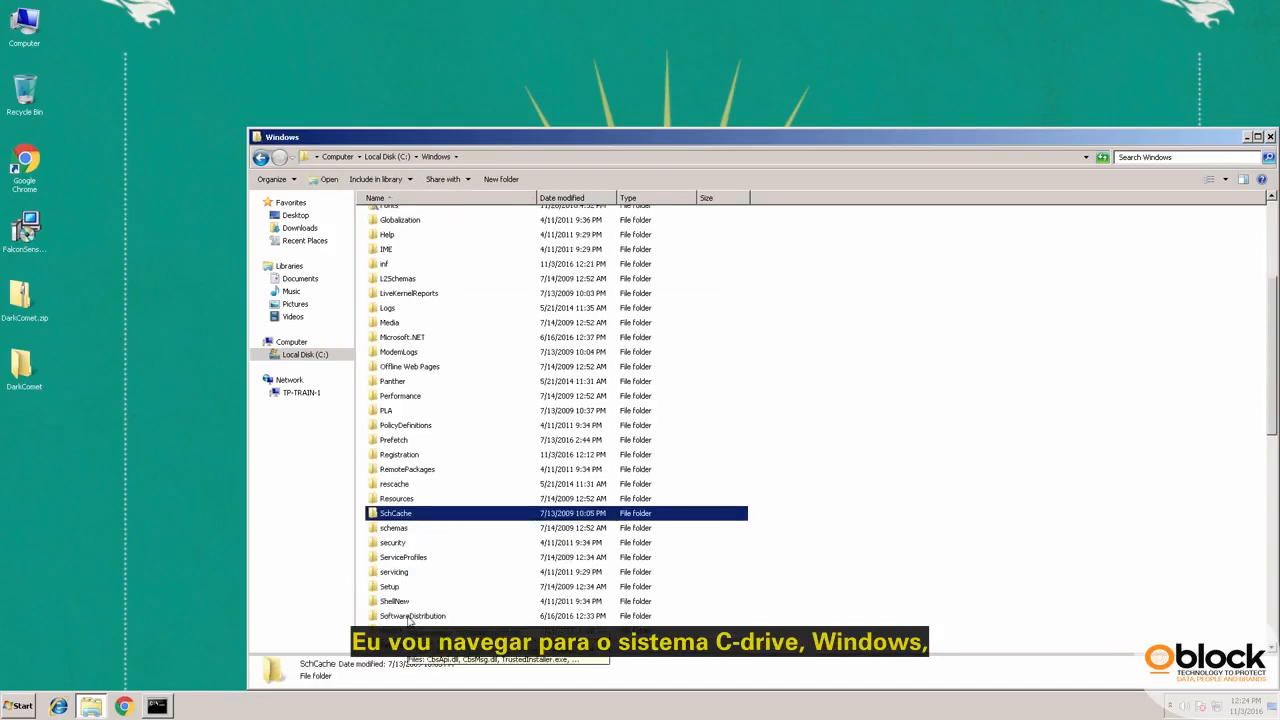
pyautogui.doubleClick(405, 574)
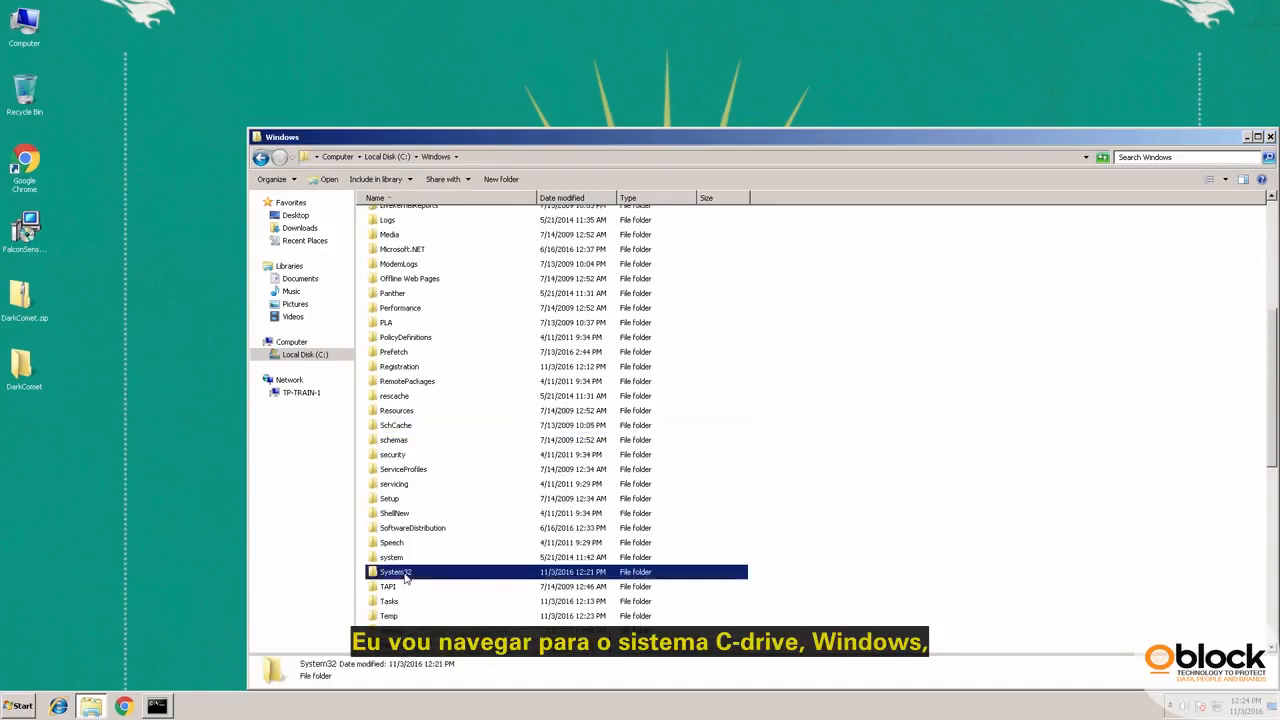
pyautogui.doubleClick(398, 438)
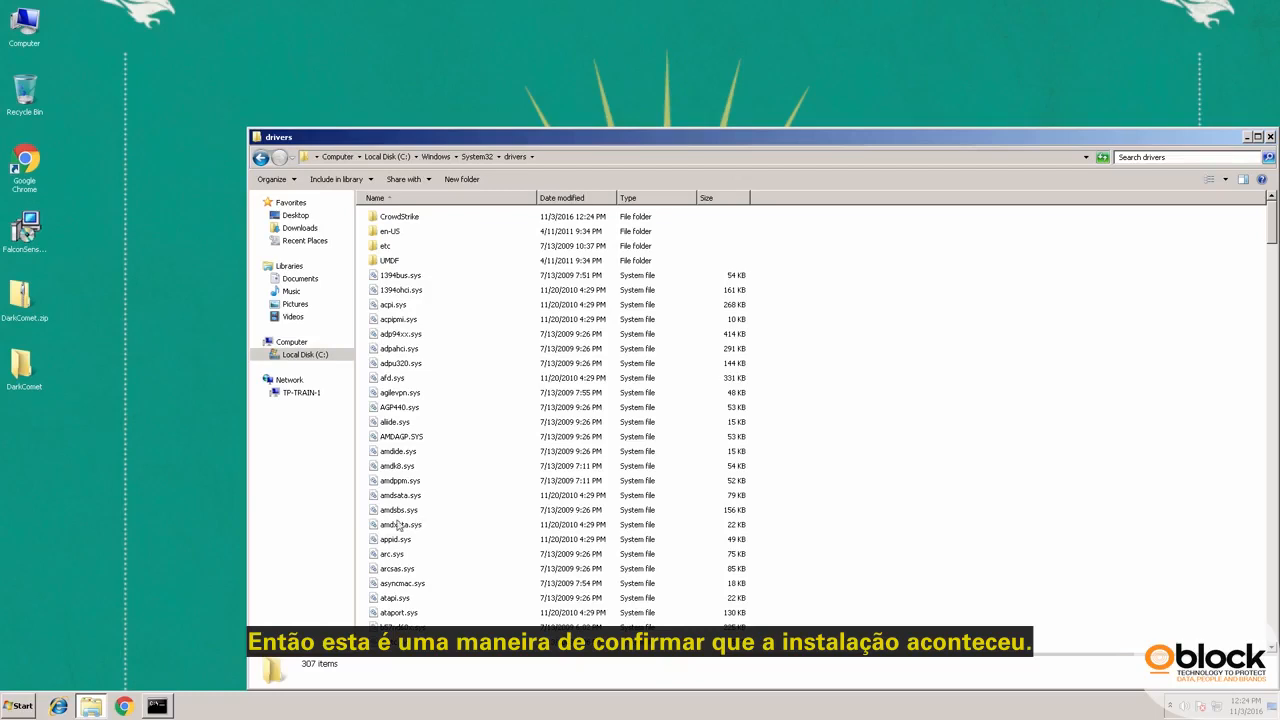
# Open Programs and Features from Control Panel and select the CrowdStrike Falcon Sensor entry among the installed programs
pyautogui.click(16, 706)
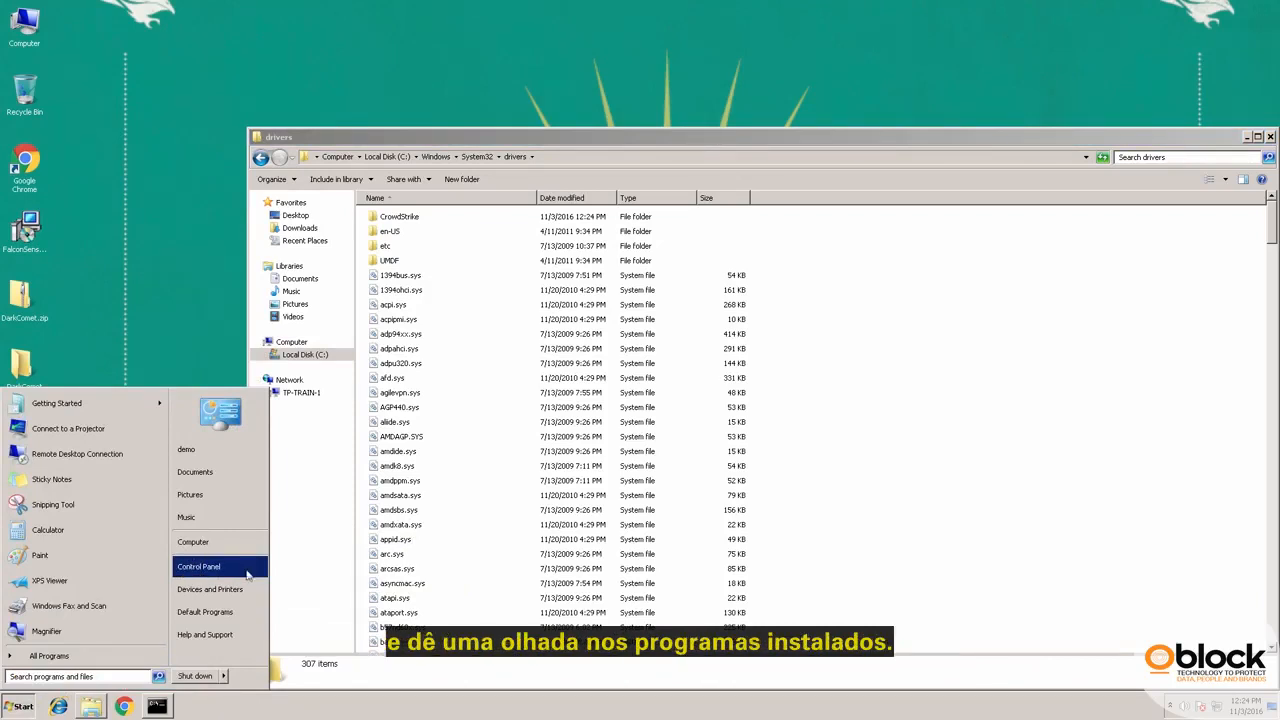
pyautogui.click(207, 567)
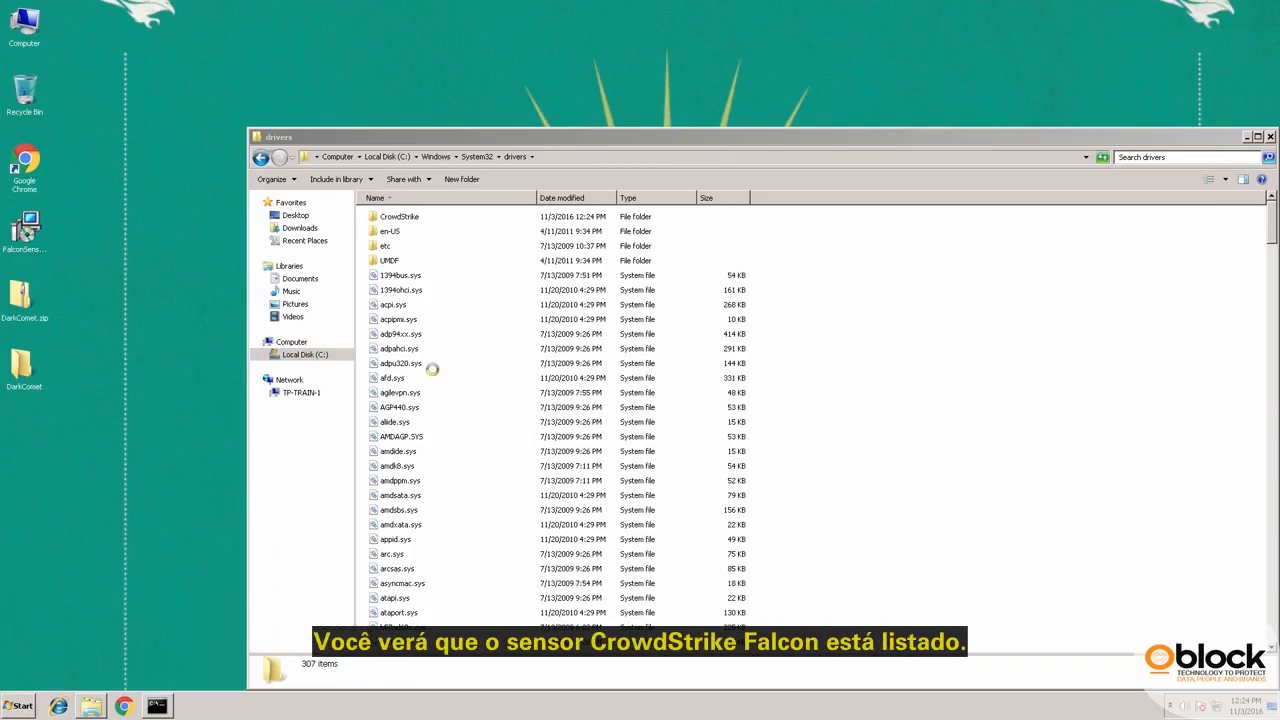
pyautogui.click(481, 376)
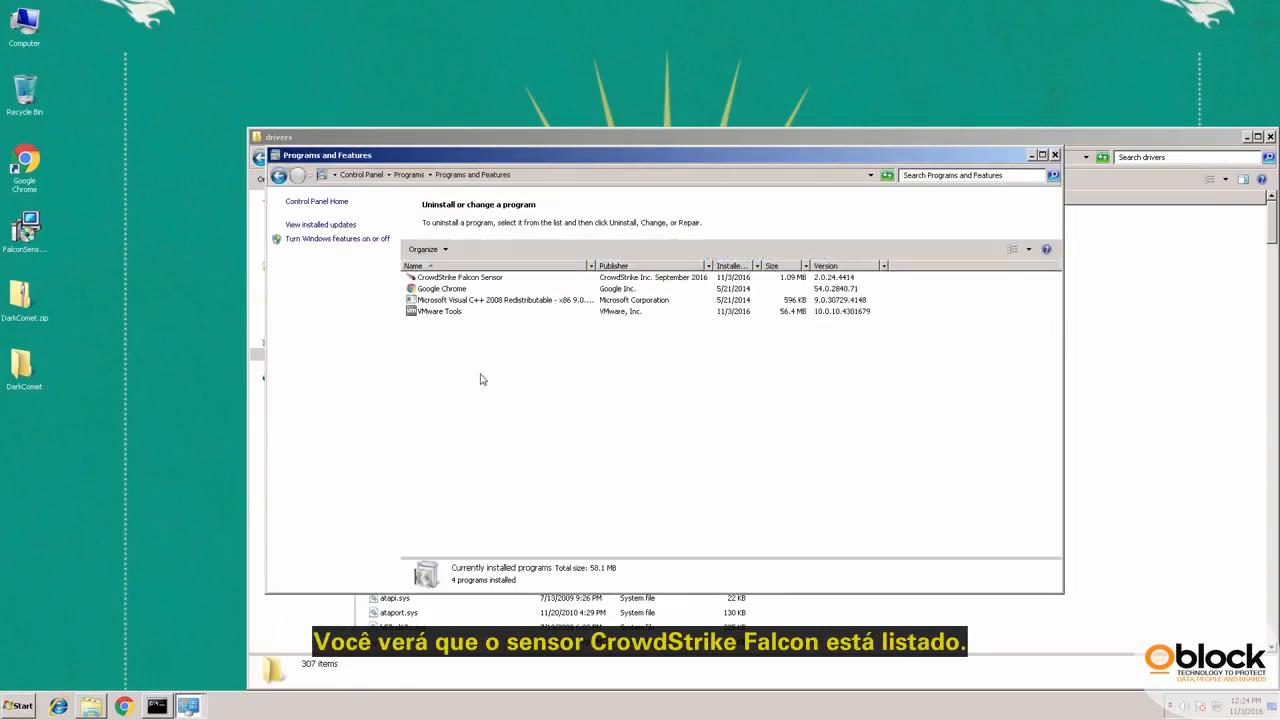
pyautogui.click(481, 285)
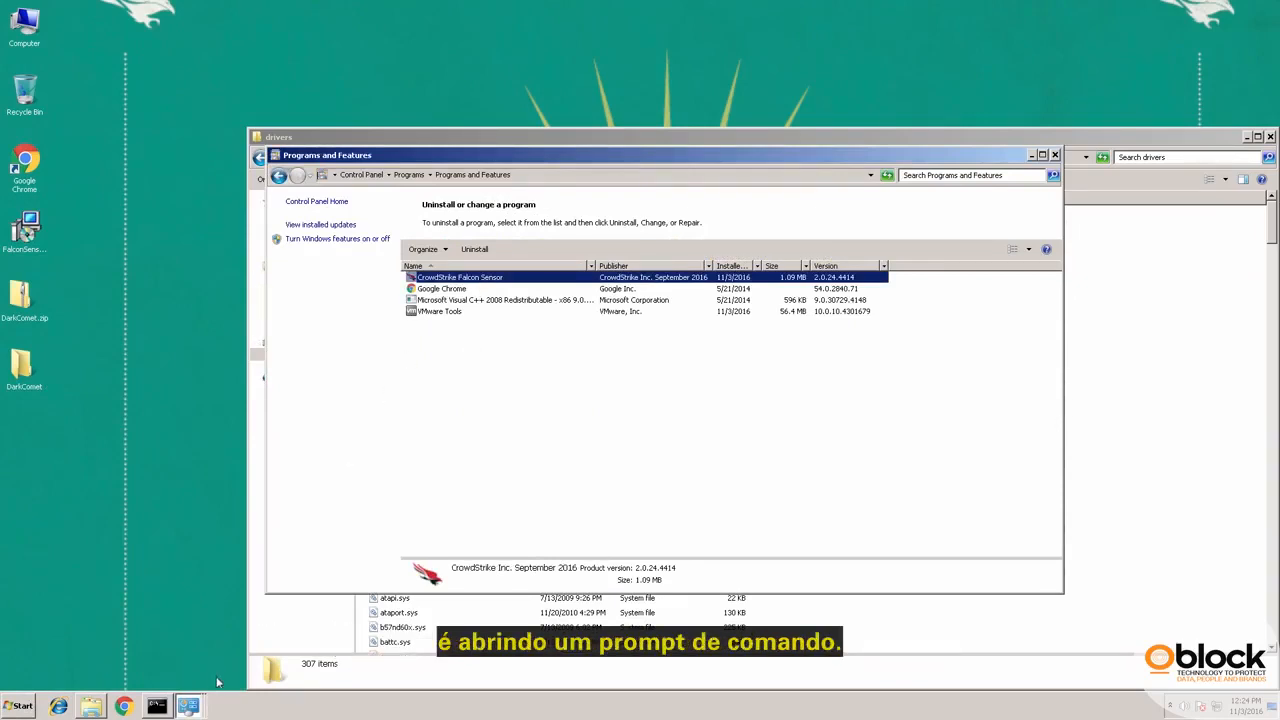
# Query the sensor service with "sc query csagent" in Command Prompt to check its state, and close the window
pyautogui.click(158, 706)
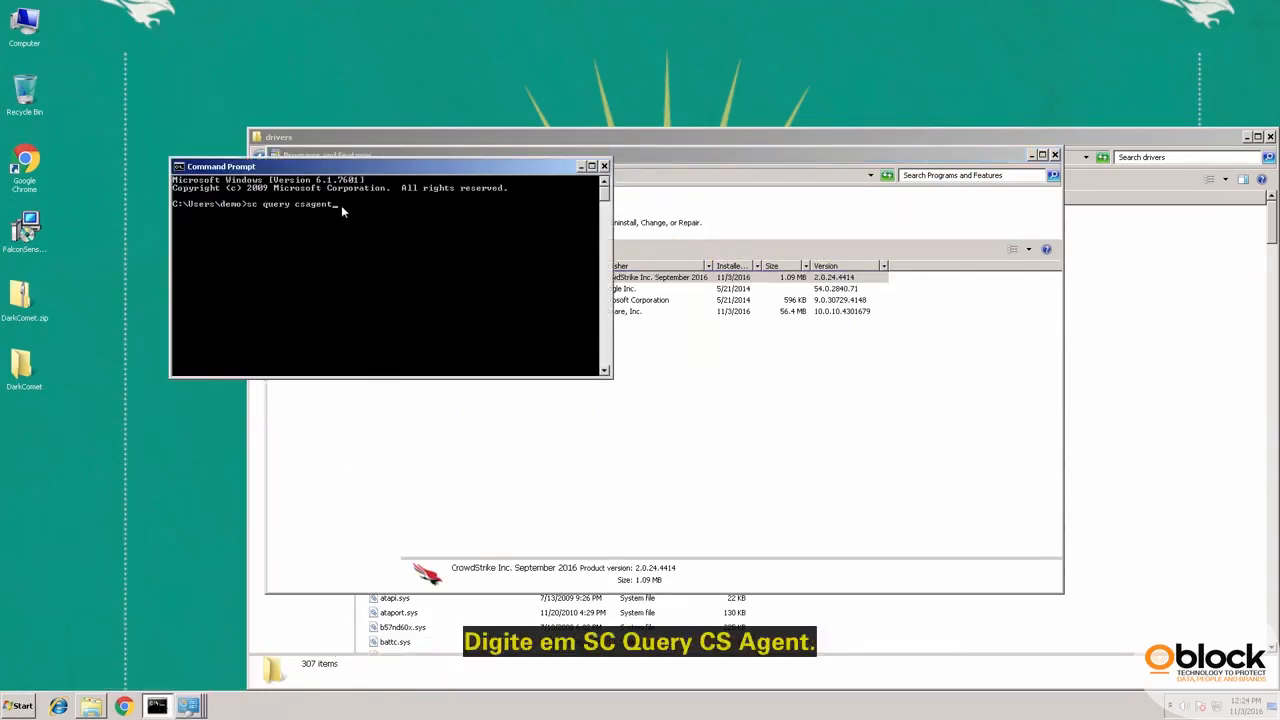
pyautogui.press('Return')
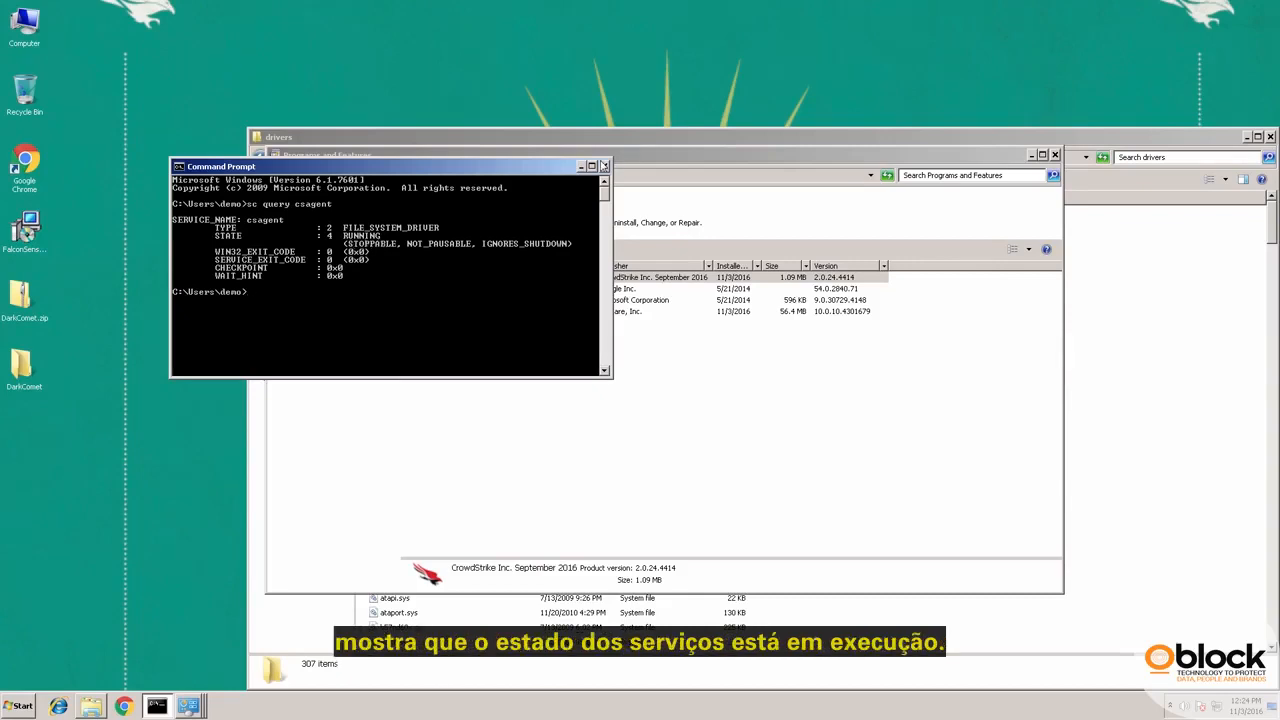
pyautogui.click(604, 167)
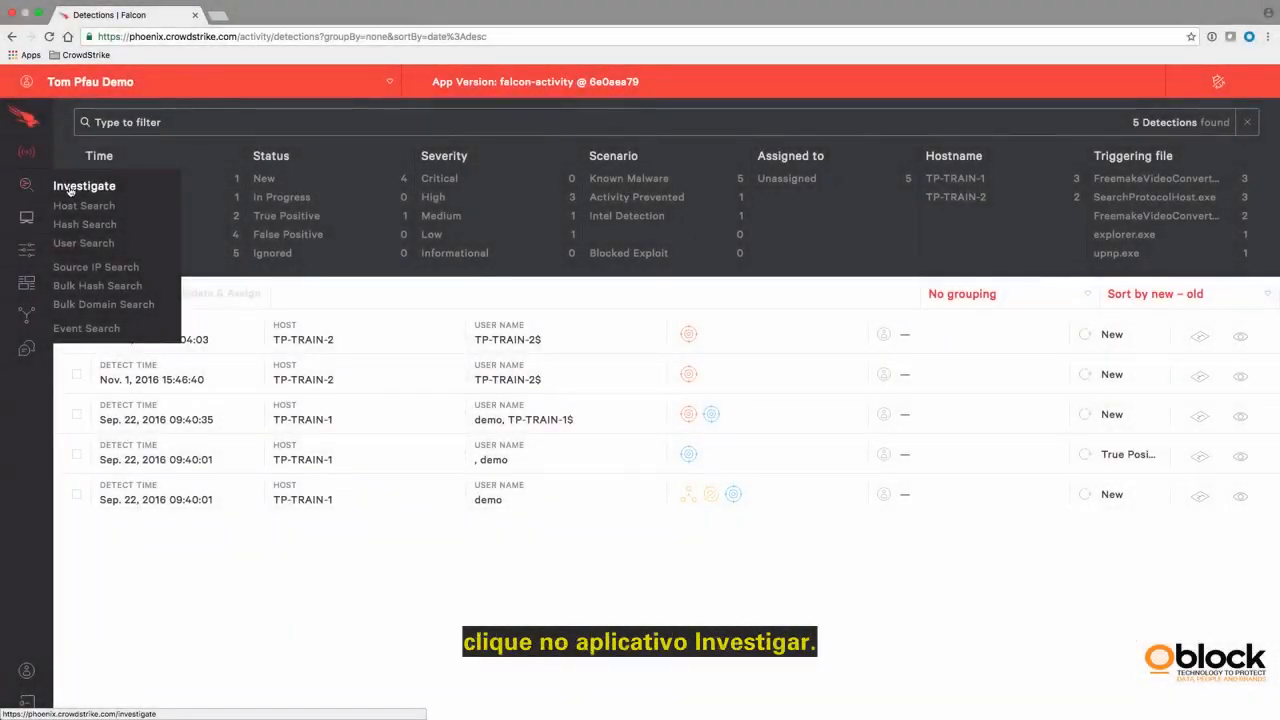
# In the Falcon console's Investigate app, run the Newly Installed Sensors report for the last 60 minutes
pyautogui.click(70, 190)
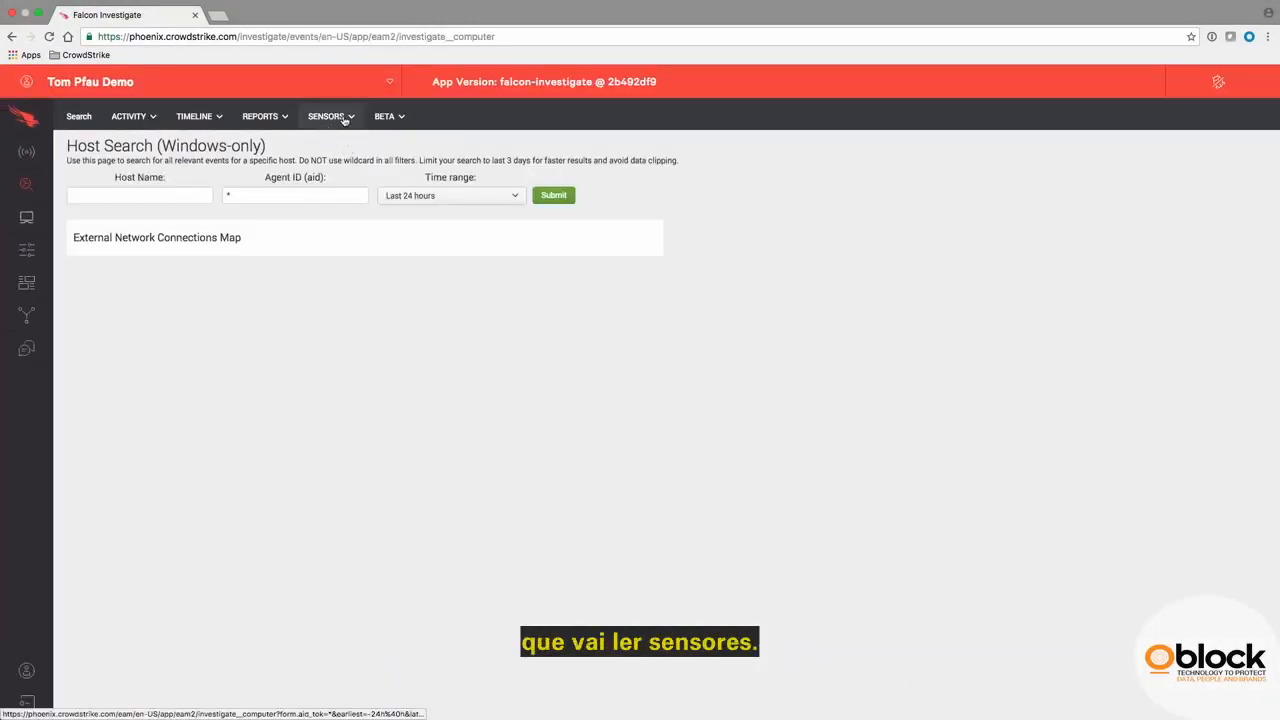
pyautogui.click(343, 118)
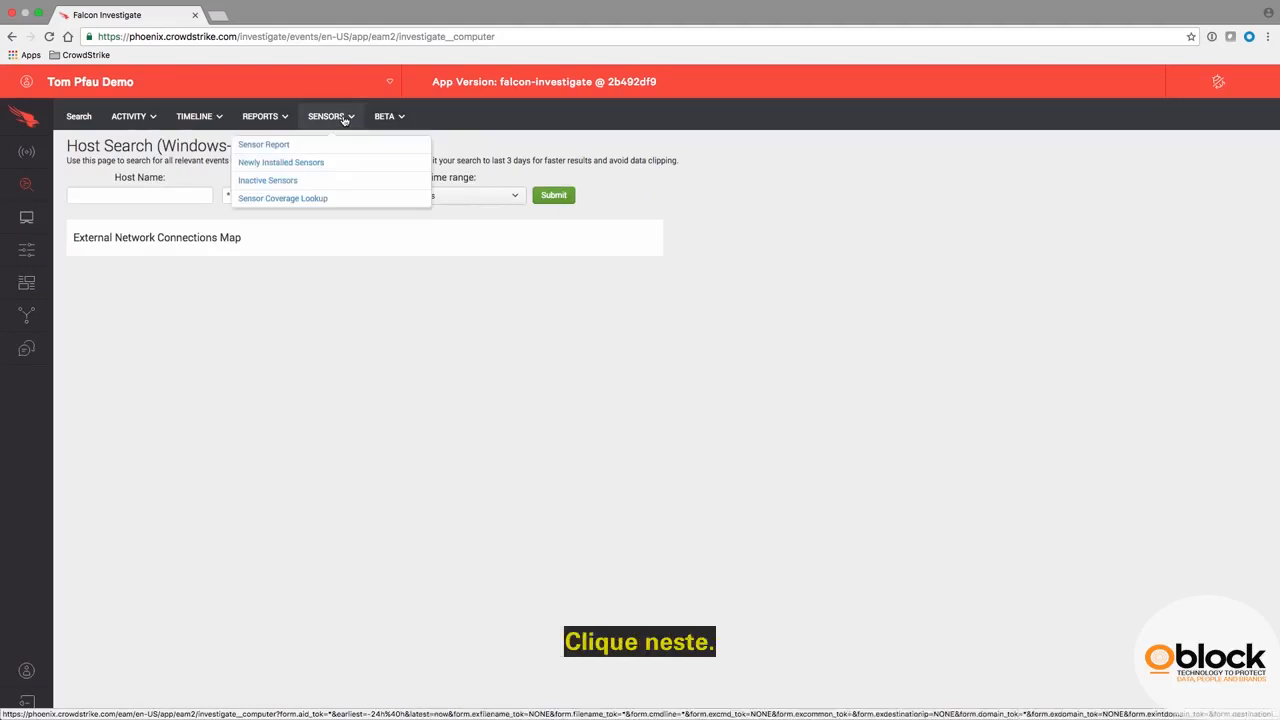
pyautogui.click(339, 166)
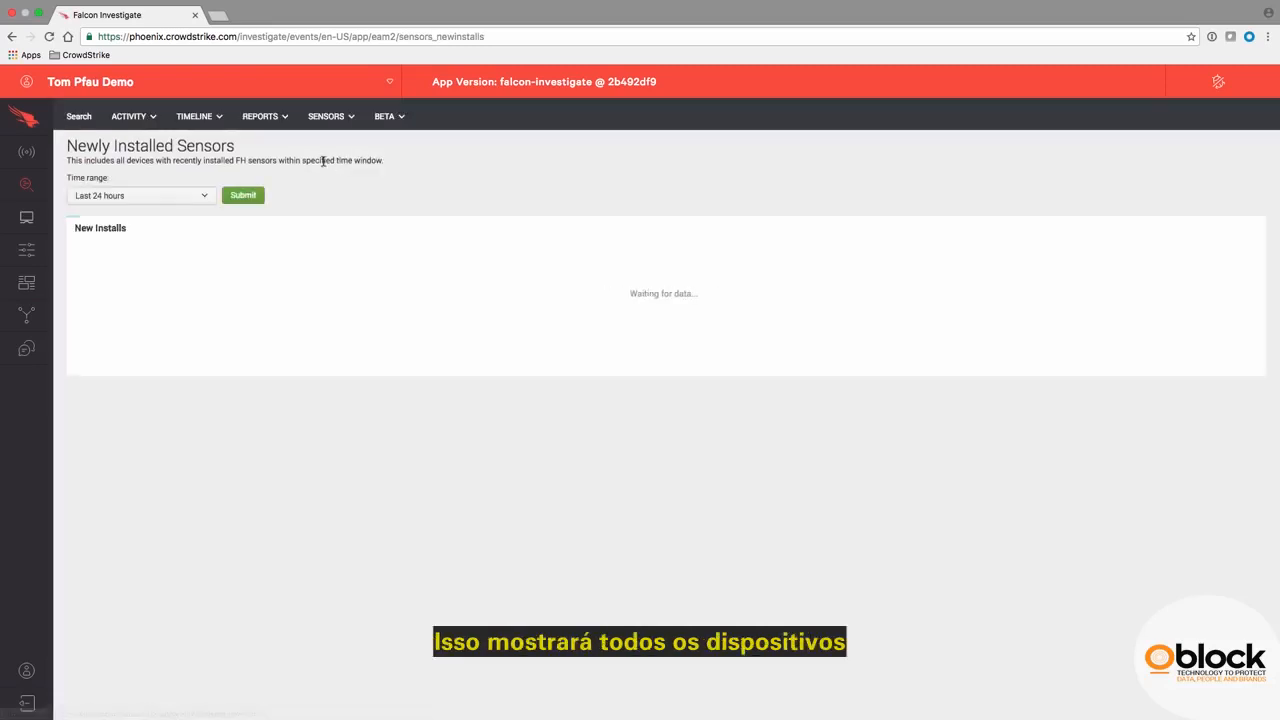
pyautogui.click(172, 198)
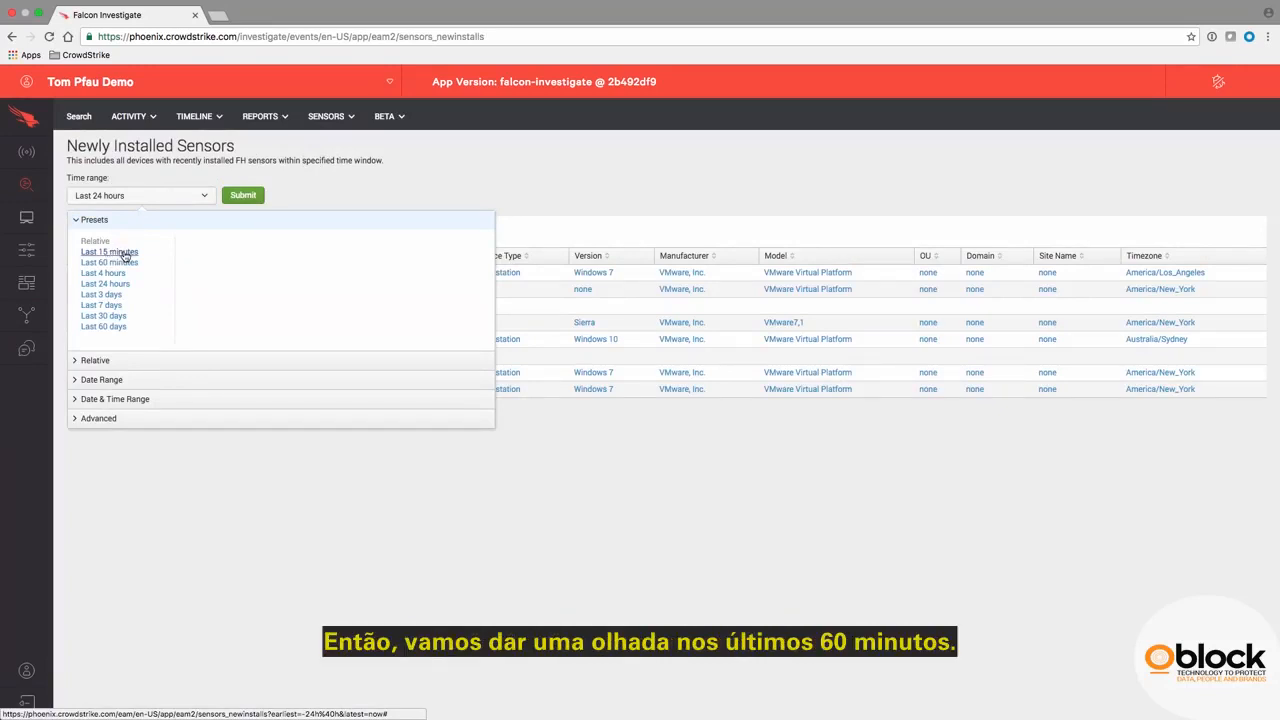
pyautogui.click(110, 262)
pyautogui.click(252, 196)
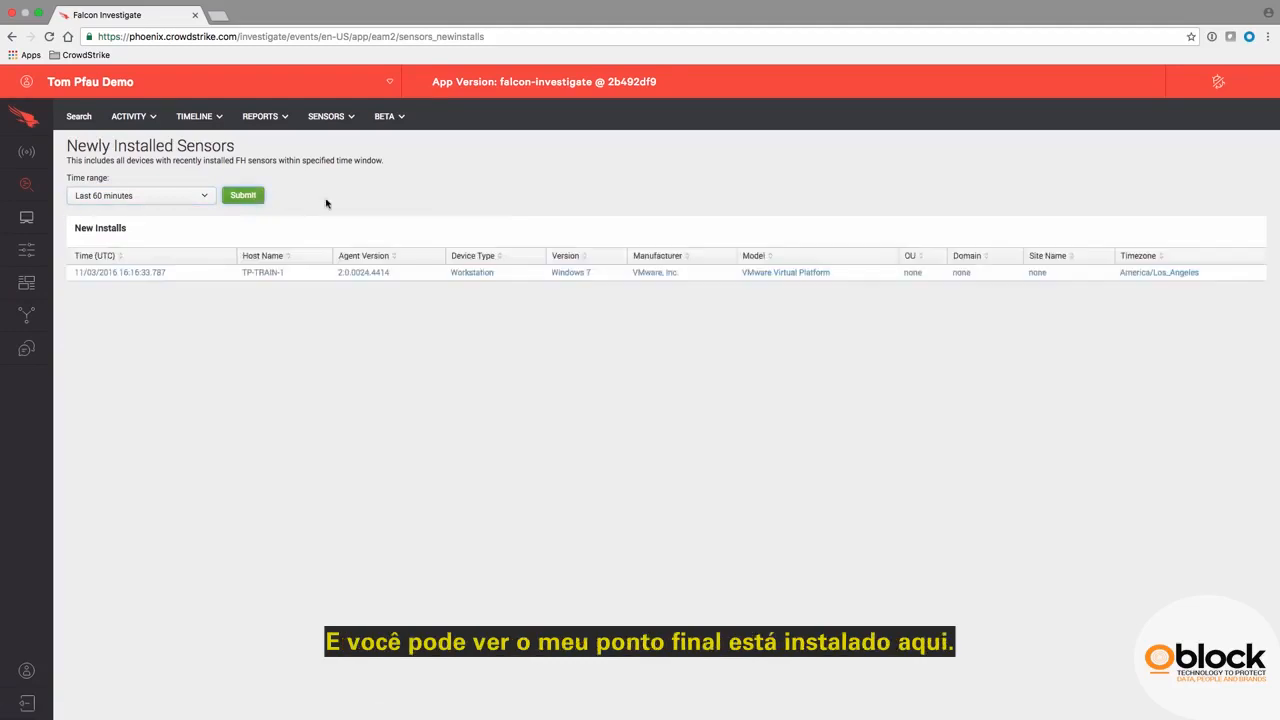
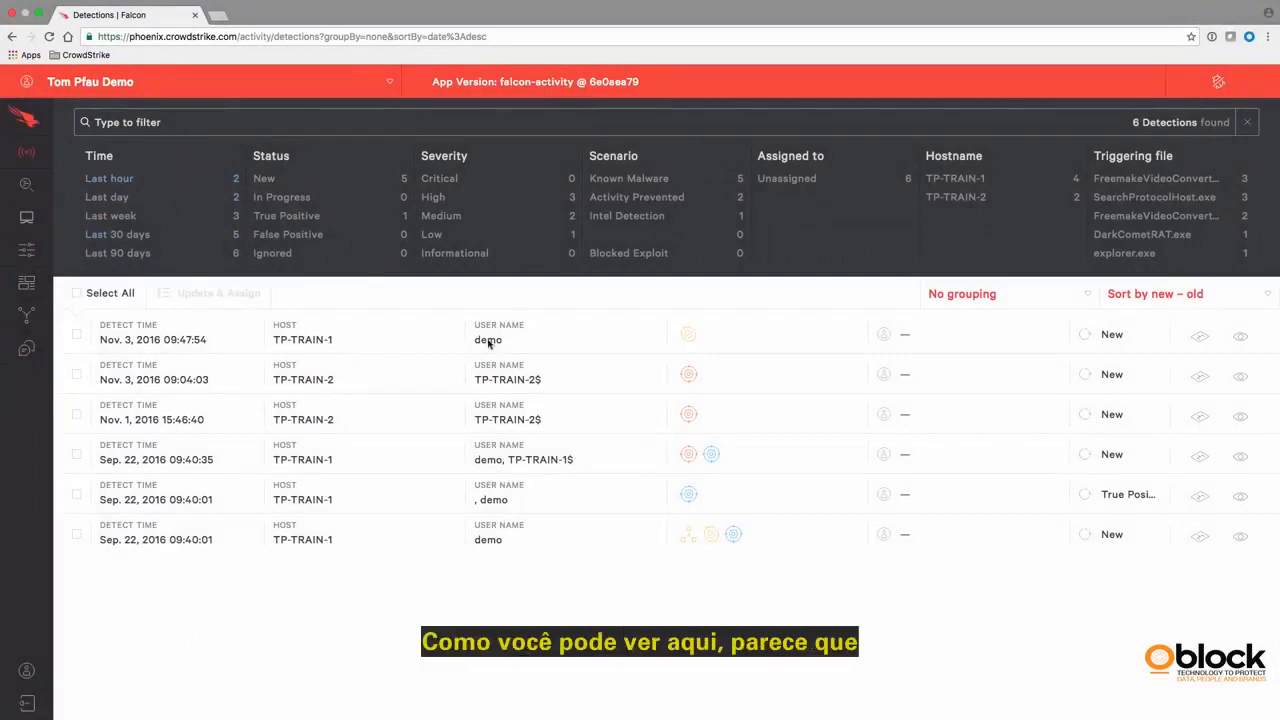
# Open the newest TP-TRAIN-1 detection and examine the DarkCometRAT.exe process details in its process tree
pyautogui.click(1200, 336)
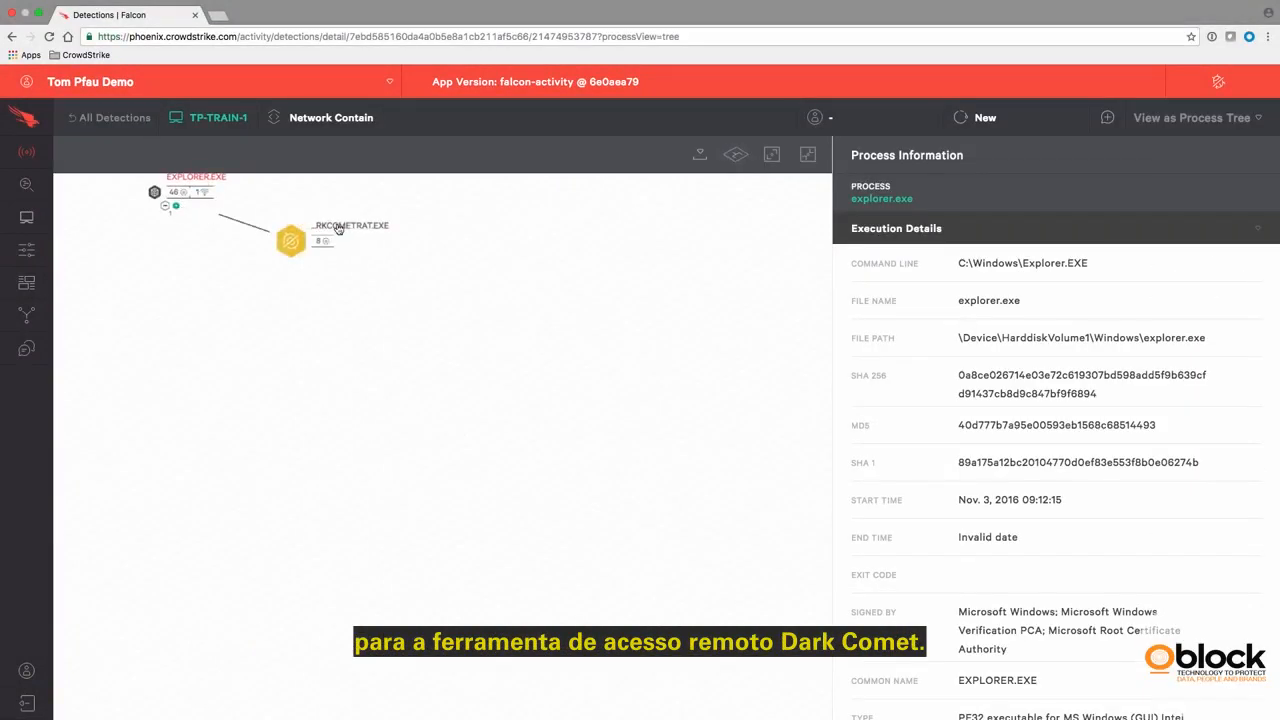
pyautogui.click(292, 240)
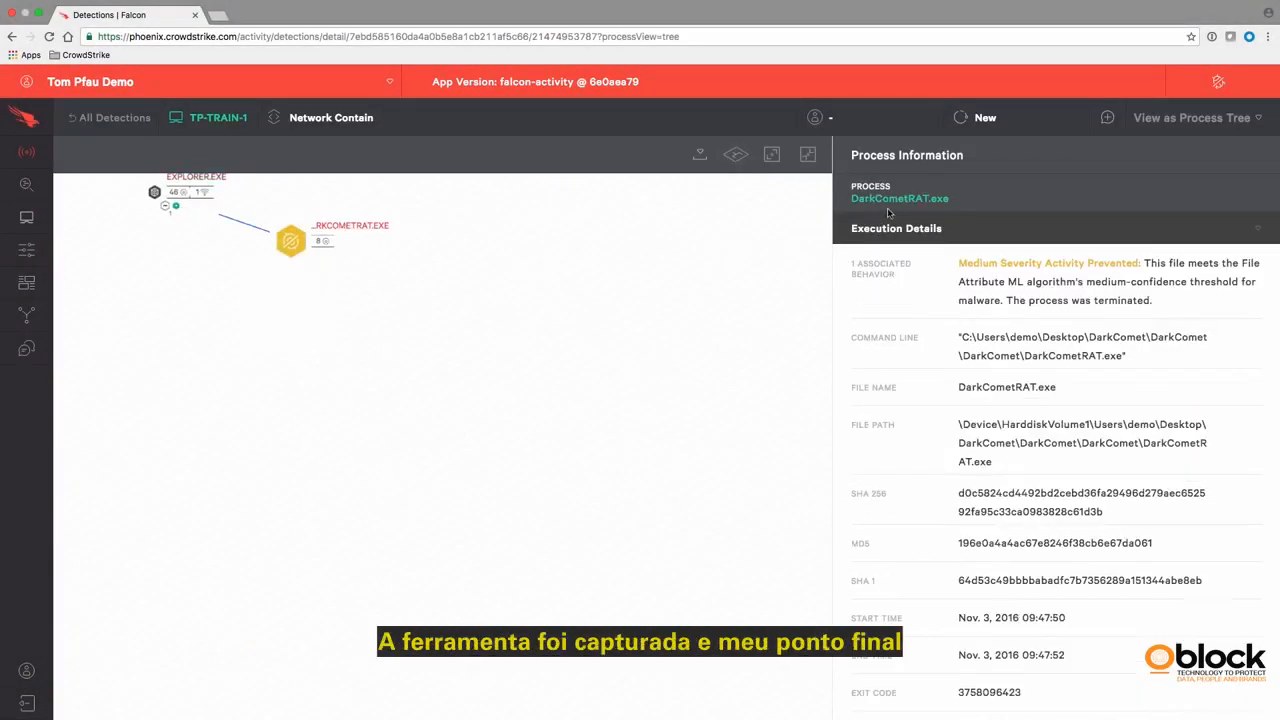